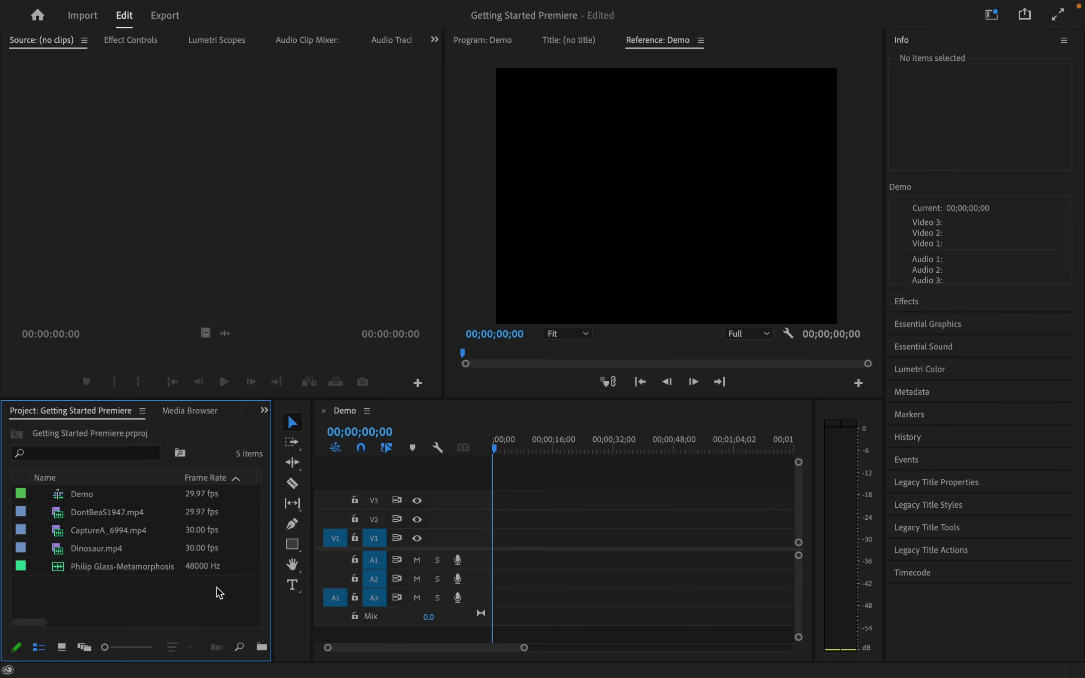
- Apply the Editing layout from the Window menu's Workspaces list
{"action": "left_click", "coordinate": [477, 10]}
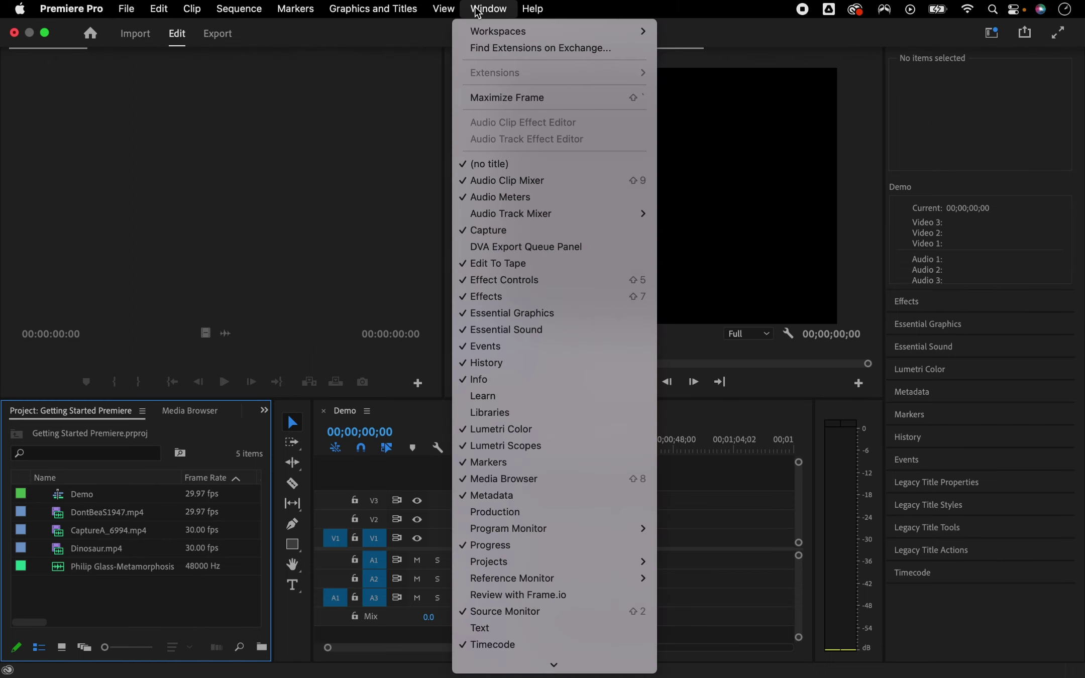
{"action": "mouse_move", "coordinate": [482, 31]}
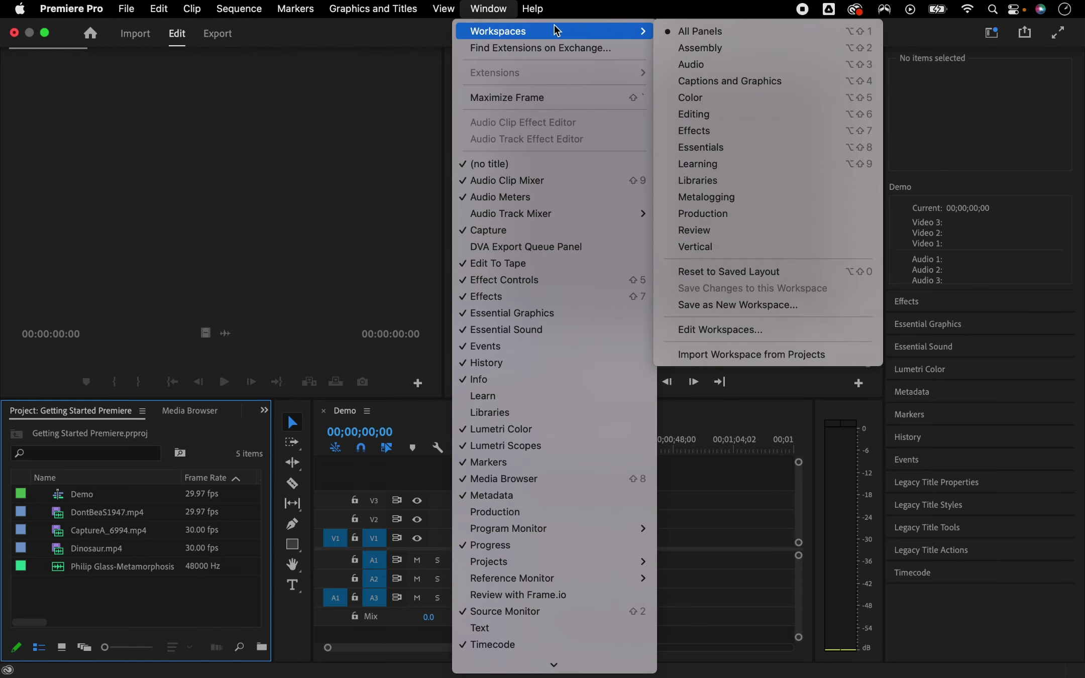
{"action": "left_click", "coordinate": [726, 124]}
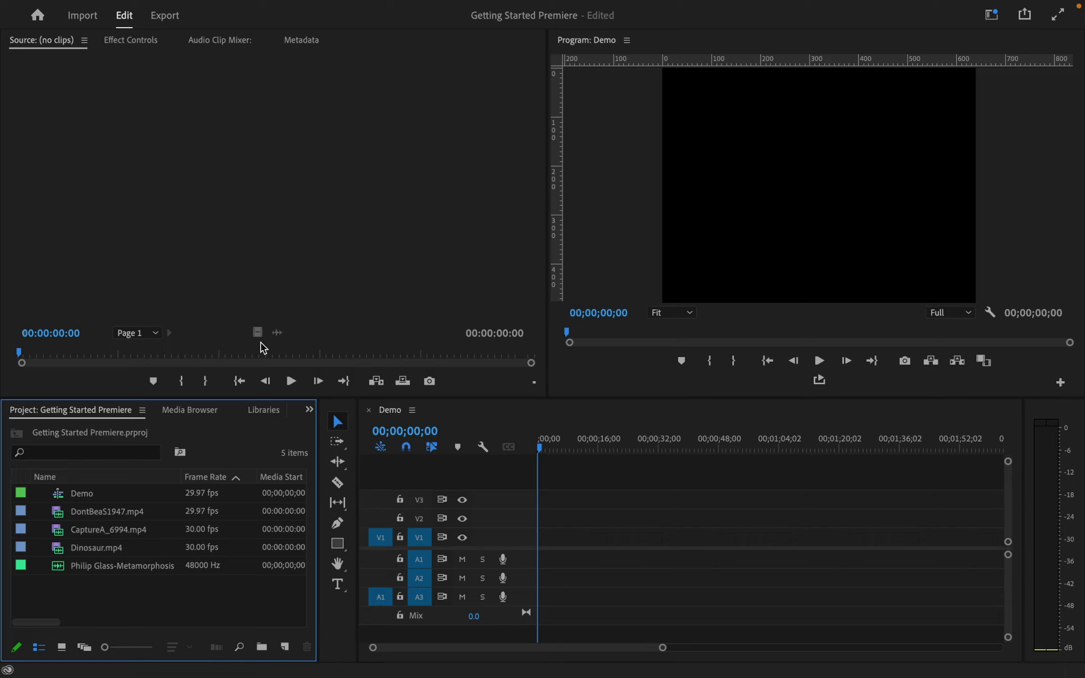
- Drag DontBeaS1947.mp4 from the Project panel to the start of the Demo timeline
{"action": "left_click", "coordinate": [99, 516]}
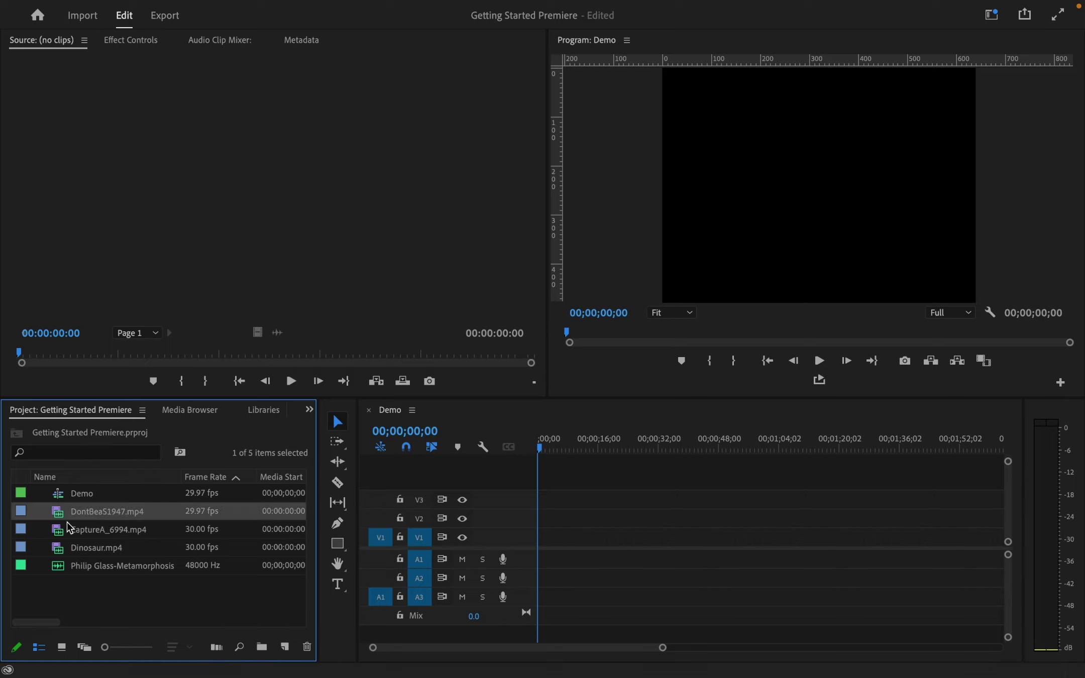
{"action": "left_click_drag", "start_coordinate": [56, 515], "coordinate": [532, 555]}
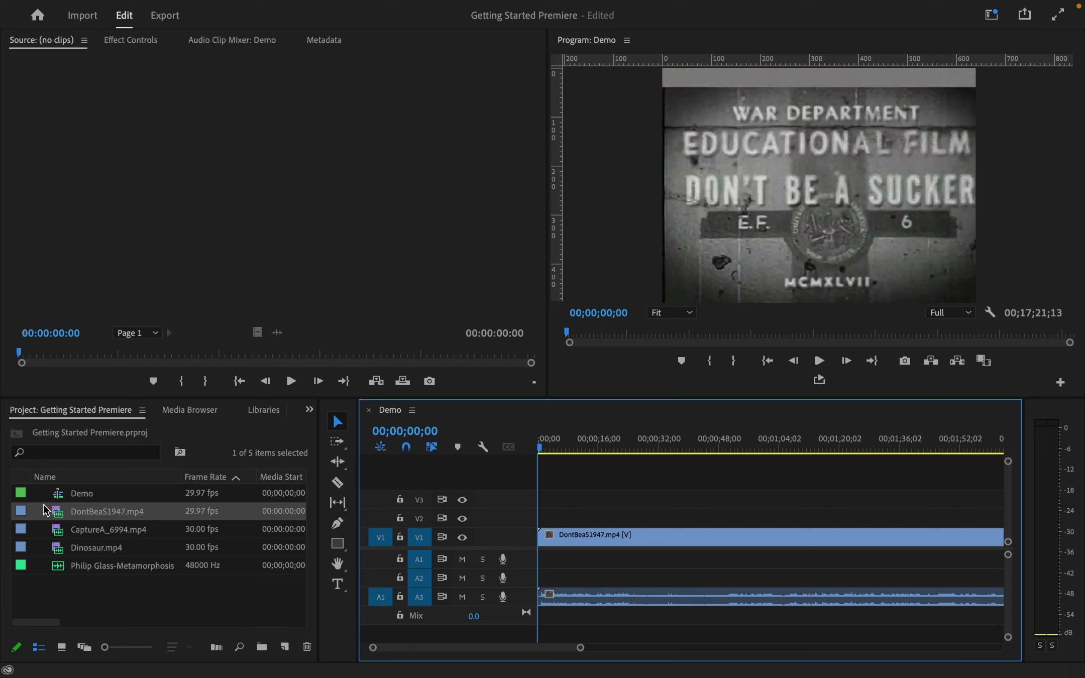
- Load DontBeaS1947.mp4 into the Source monitor and play it briefly
{"action": "left_click", "coordinate": [61, 517]}
{"action": "double_click", "coordinate": [60, 517]}
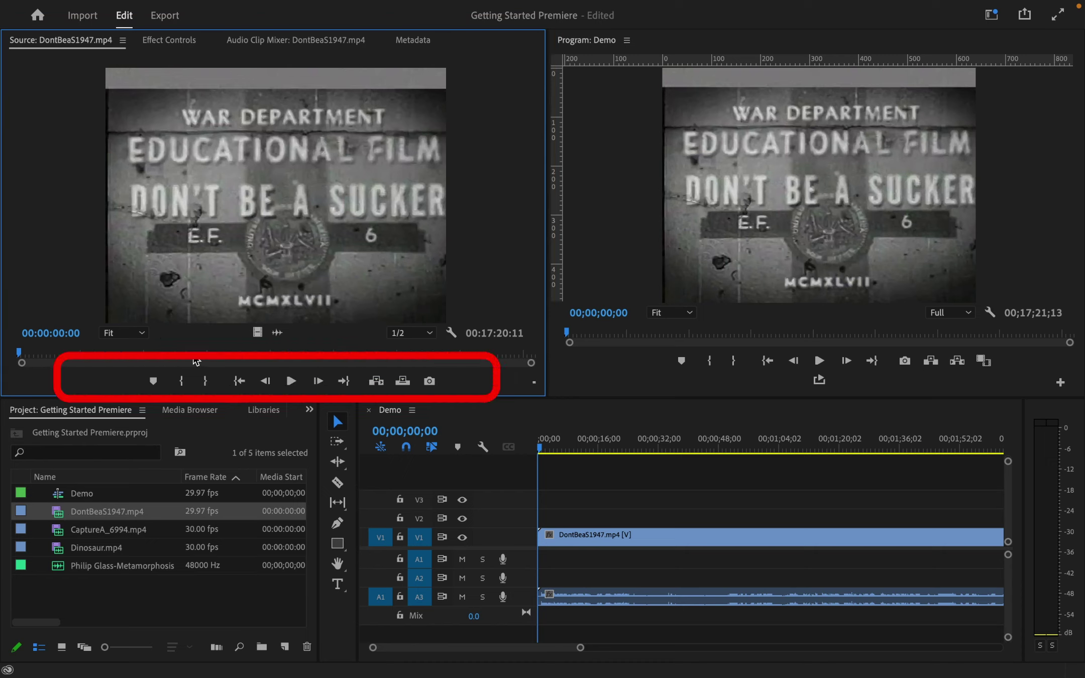
{"action": "left_click", "coordinate": [291, 381]}
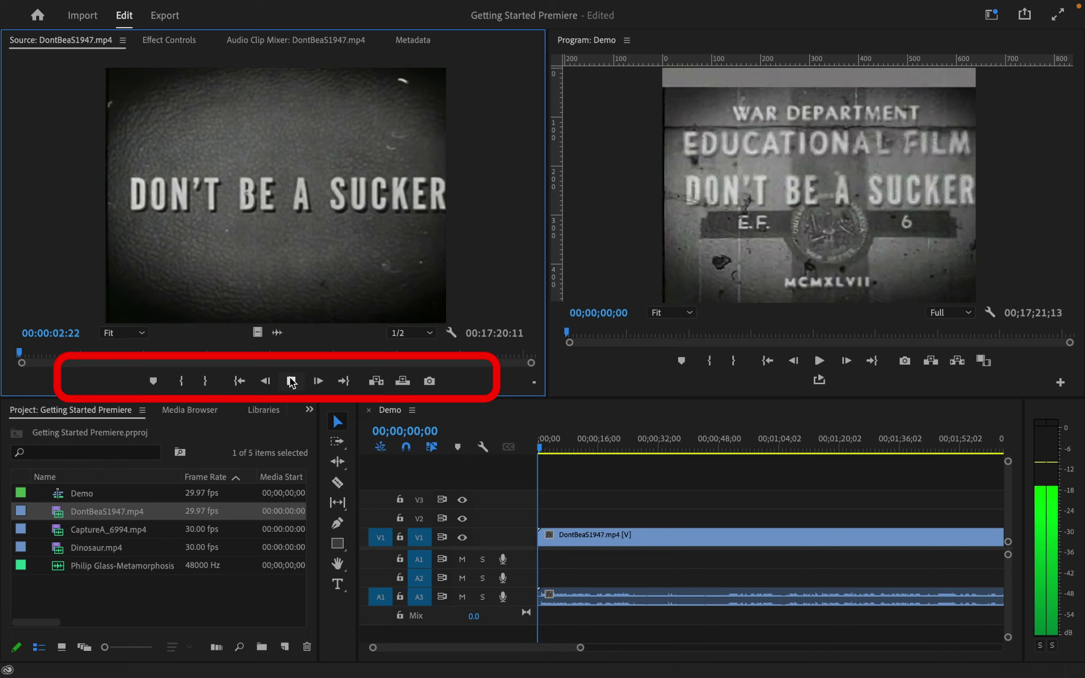
{"action": "left_click", "coordinate": [291, 381]}
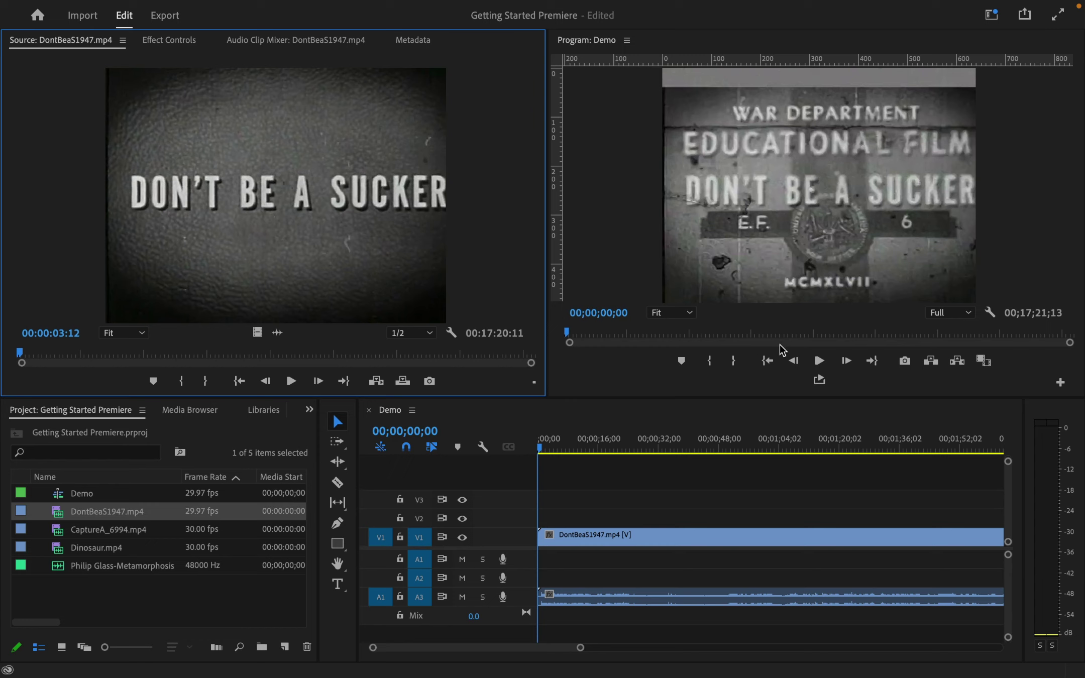
- Play the Demo sequence, then scrub the clip to 00:03:54:17 and the sequence to 00;03;29;15
{"action": "left_click", "coordinate": [821, 361]}
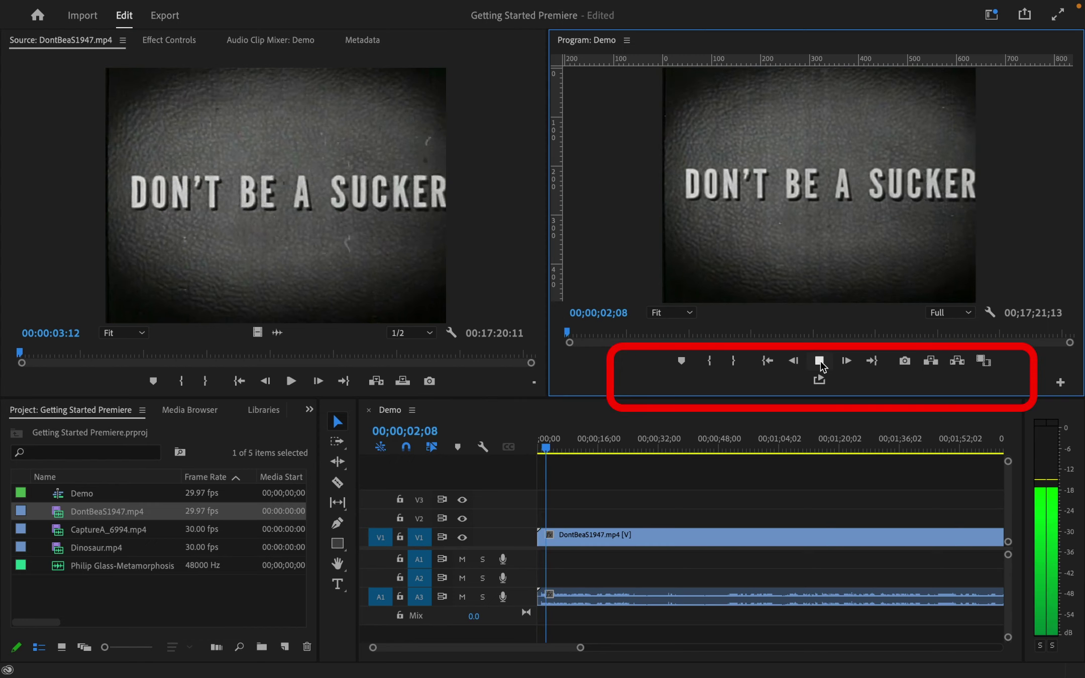
{"action": "left_click", "coordinate": [819, 362]}
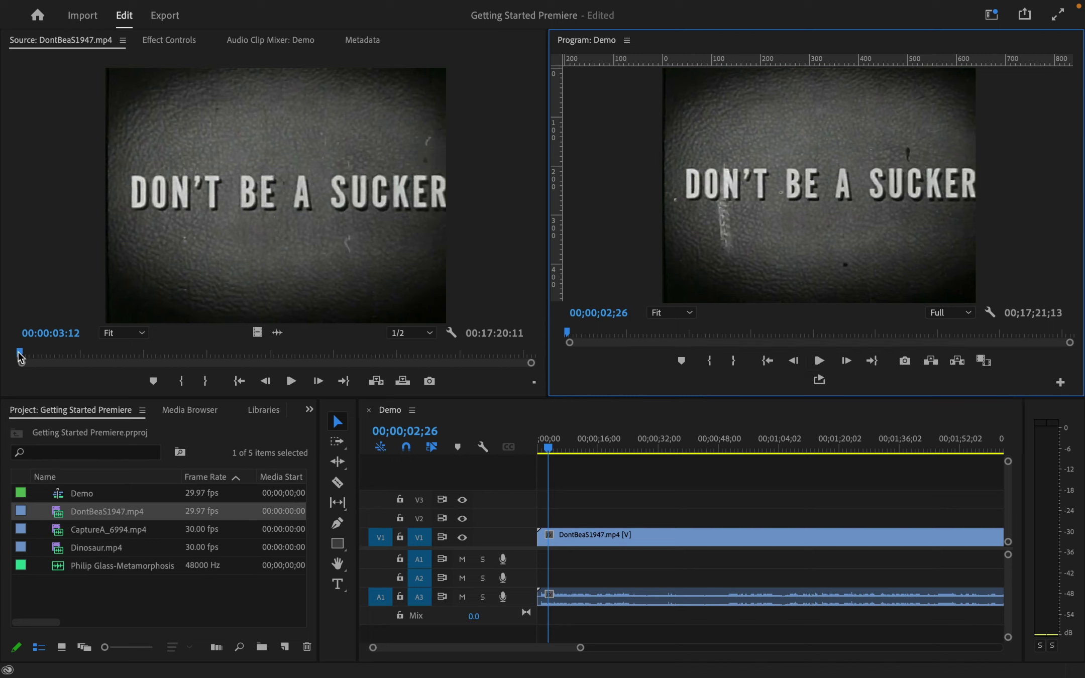
{"action": "left_click_drag", "start_coordinate": [20, 353], "coordinate": [132, 352]}
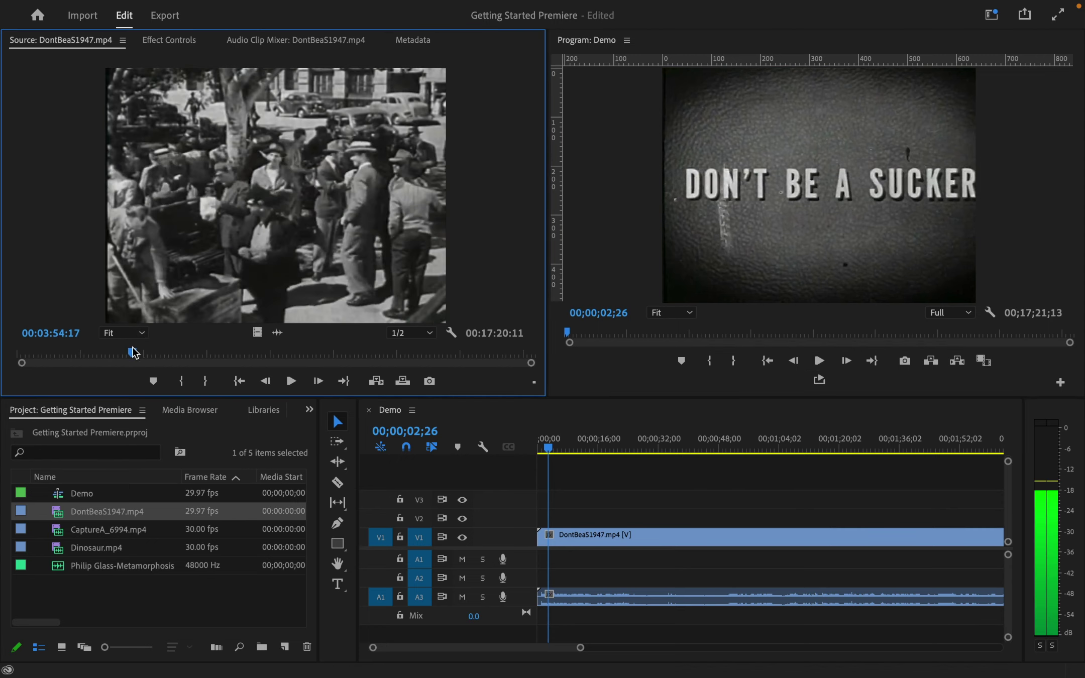
{"action": "left_click", "coordinate": [570, 333]}
{"action": "left_click_drag", "start_coordinate": [571, 335], "coordinate": [669, 351]}
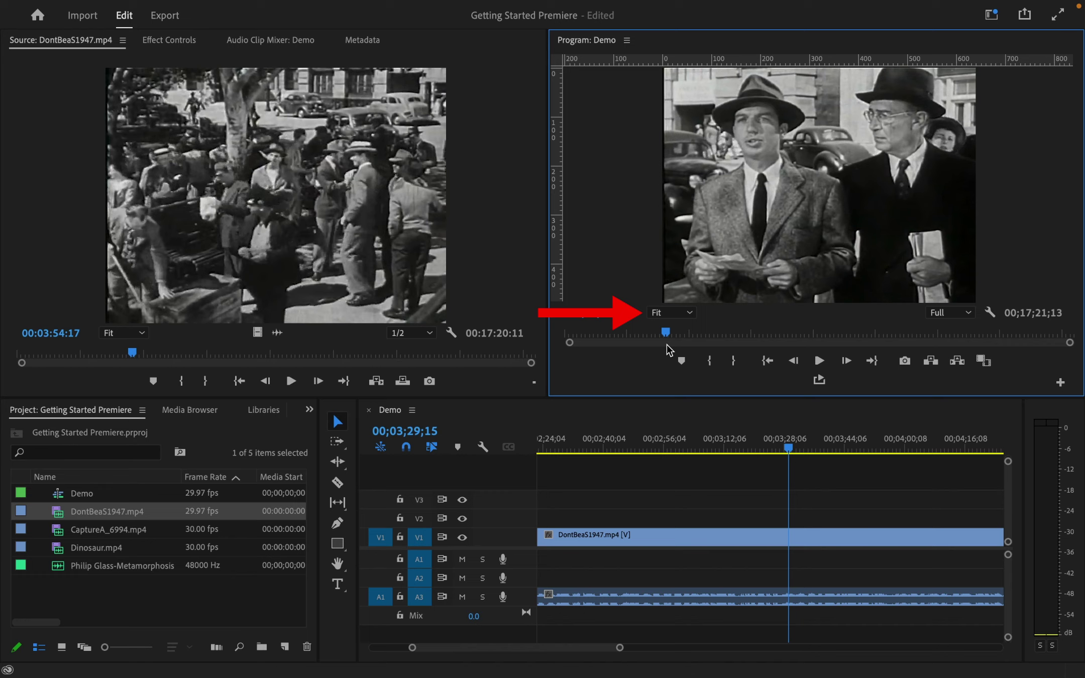
- Try the Program monitor at 25% and 75% zoom, then return it to Fit
{"action": "left_click", "coordinate": [659, 312]}
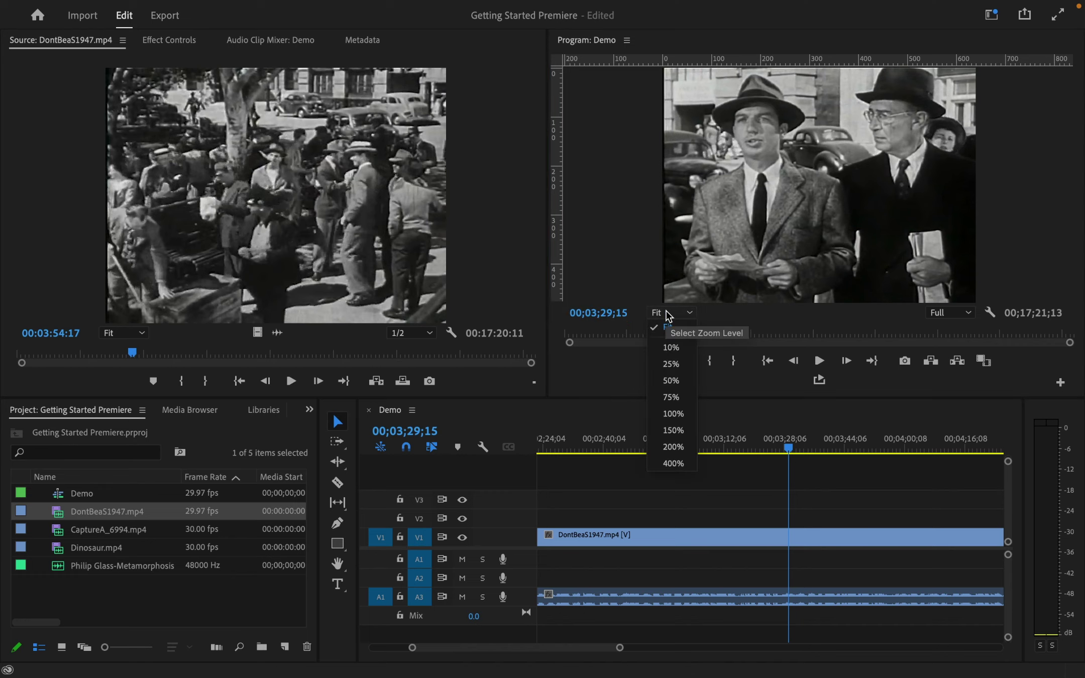
{"action": "left_click", "coordinate": [672, 364]}
{"action": "left_click", "coordinate": [665, 314]}
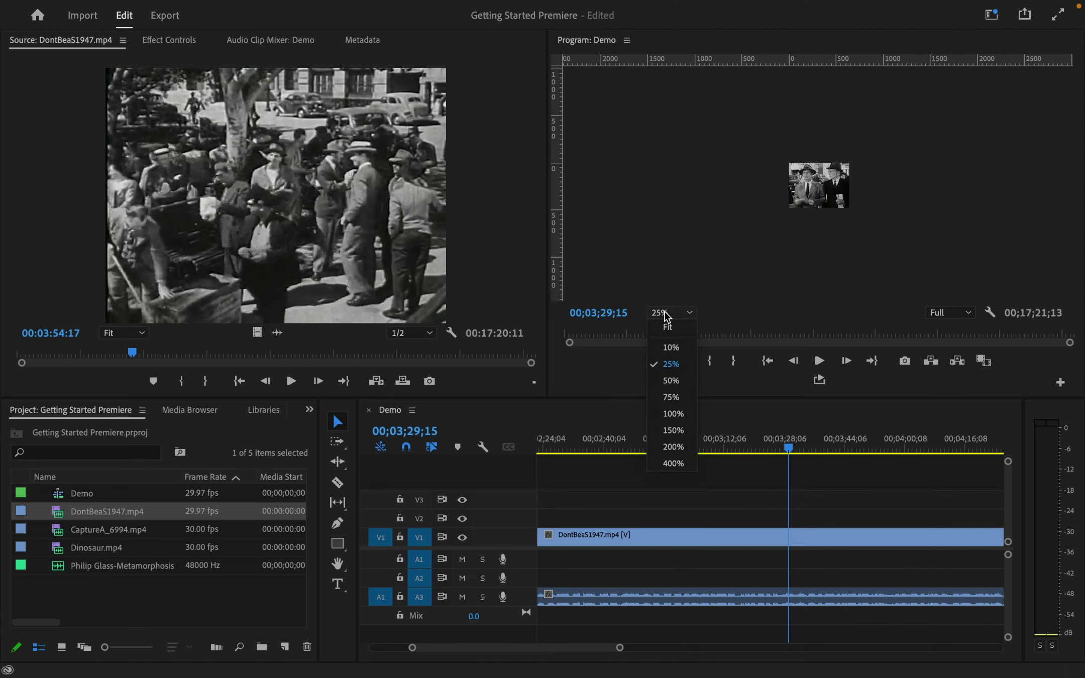
{"action": "left_click", "coordinate": [671, 397]}
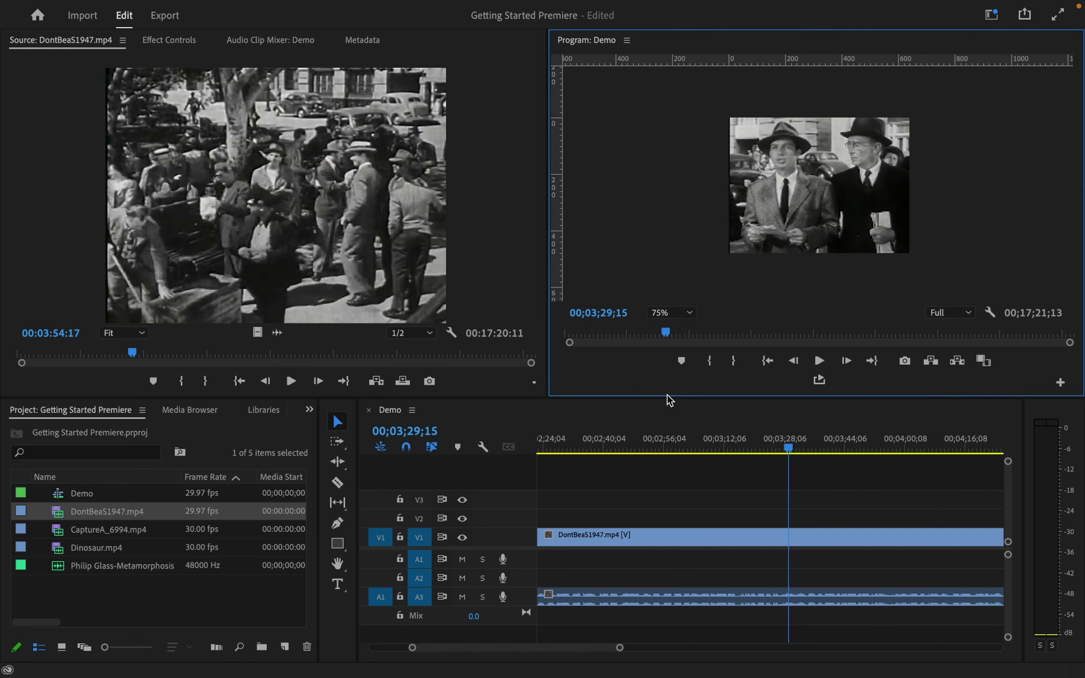
{"action": "left_click", "coordinate": [659, 315]}
{"action": "left_click", "coordinate": [659, 323]}
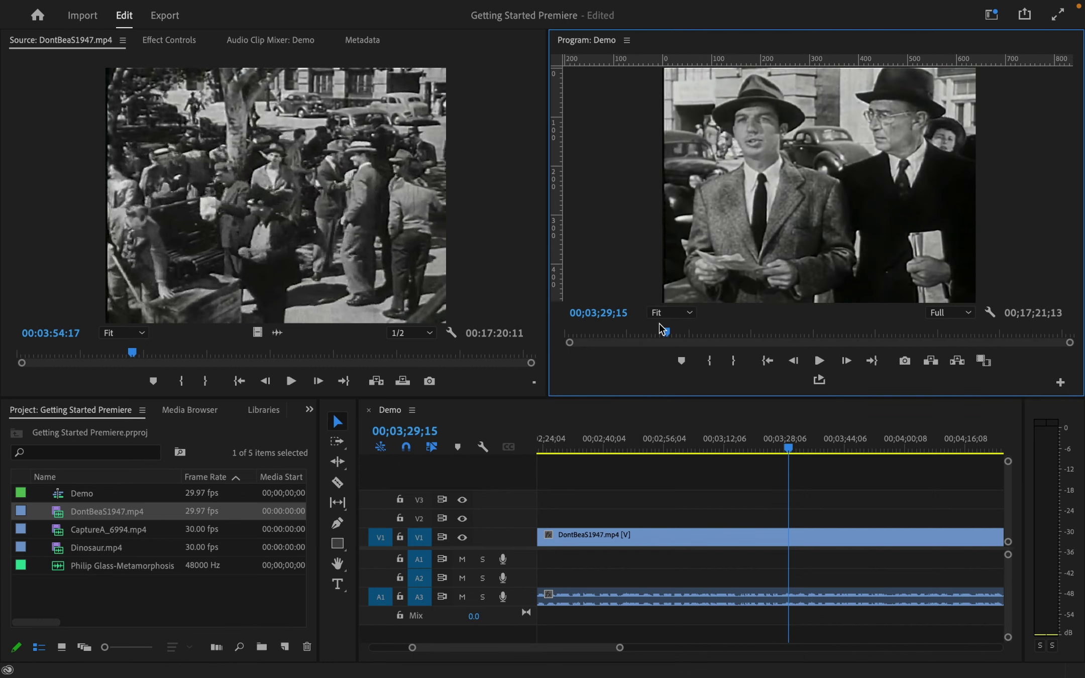
- Set the Source monitor to 75% after trying 50% and 200%, then set the Program monitor to 75%
{"action": "left_click", "coordinate": [125, 333]}
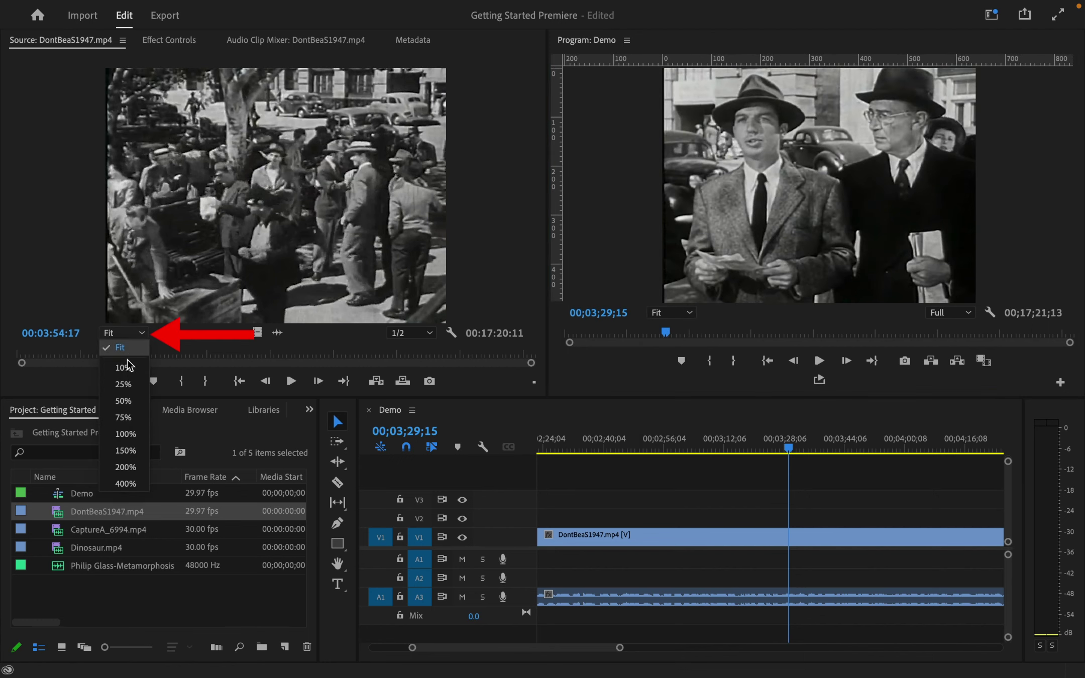
{"action": "left_click", "coordinate": [126, 400]}
{"action": "left_click", "coordinate": [123, 333]}
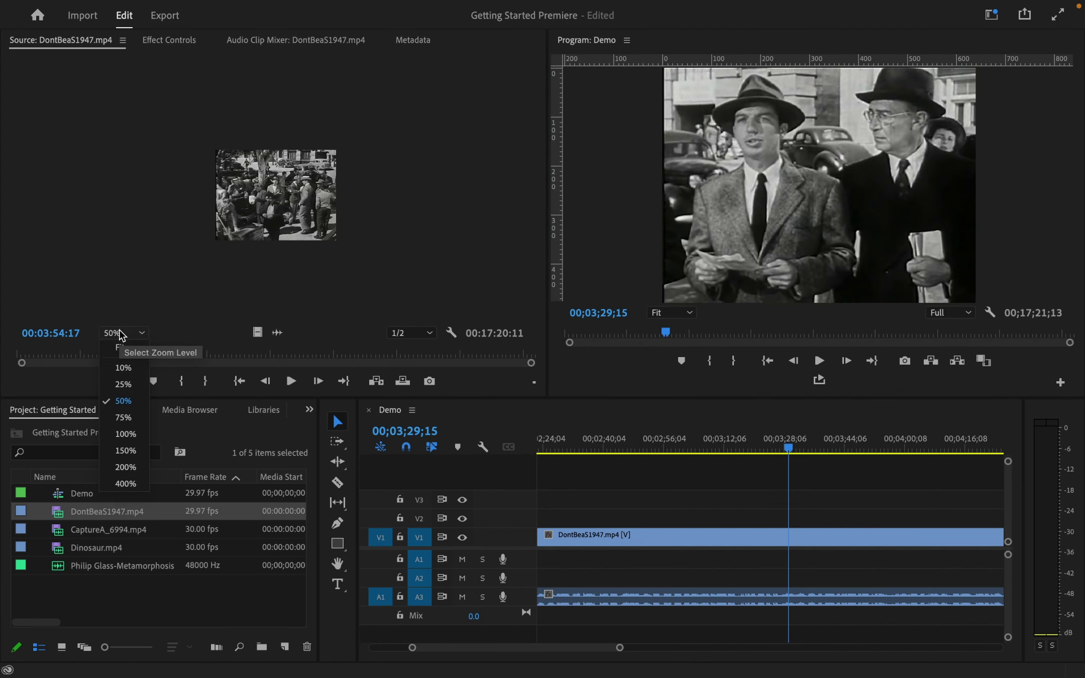
{"action": "left_click", "coordinate": [126, 468]}
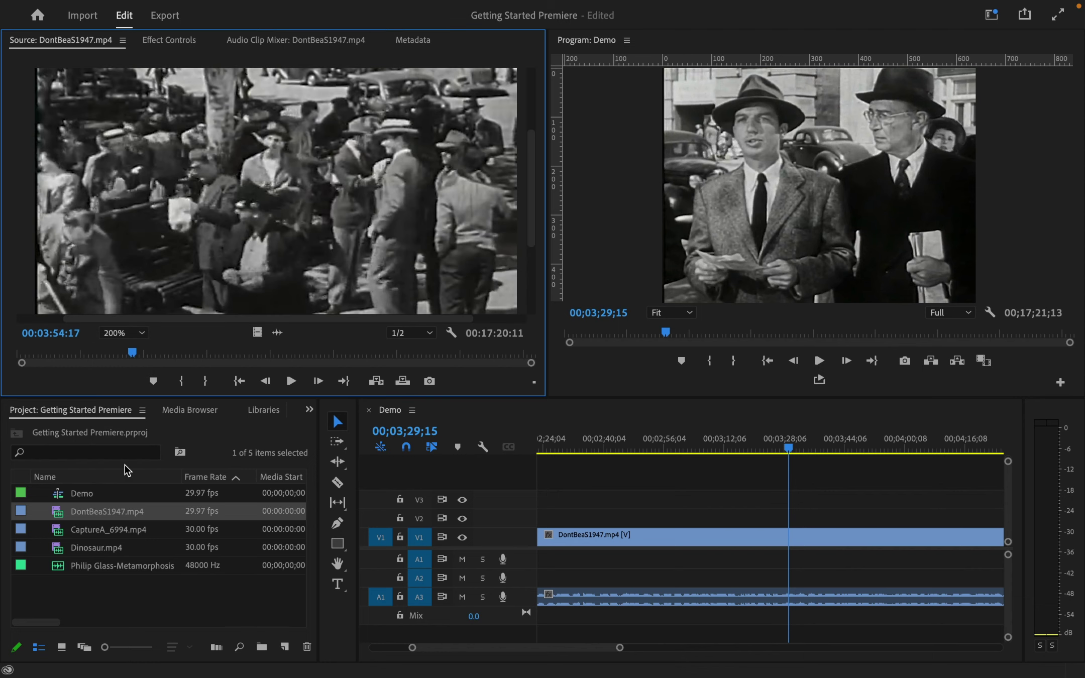
{"action": "left_click", "coordinate": [123, 333]}
{"action": "left_click", "coordinate": [120, 354]}
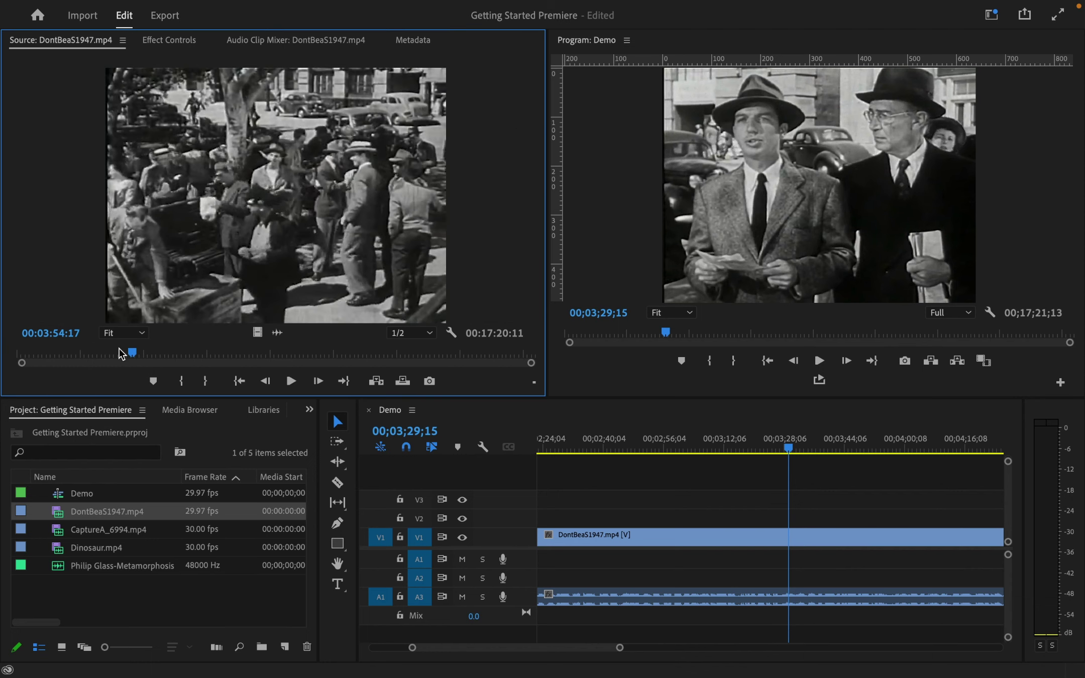
{"action": "left_click", "coordinate": [121, 334]}
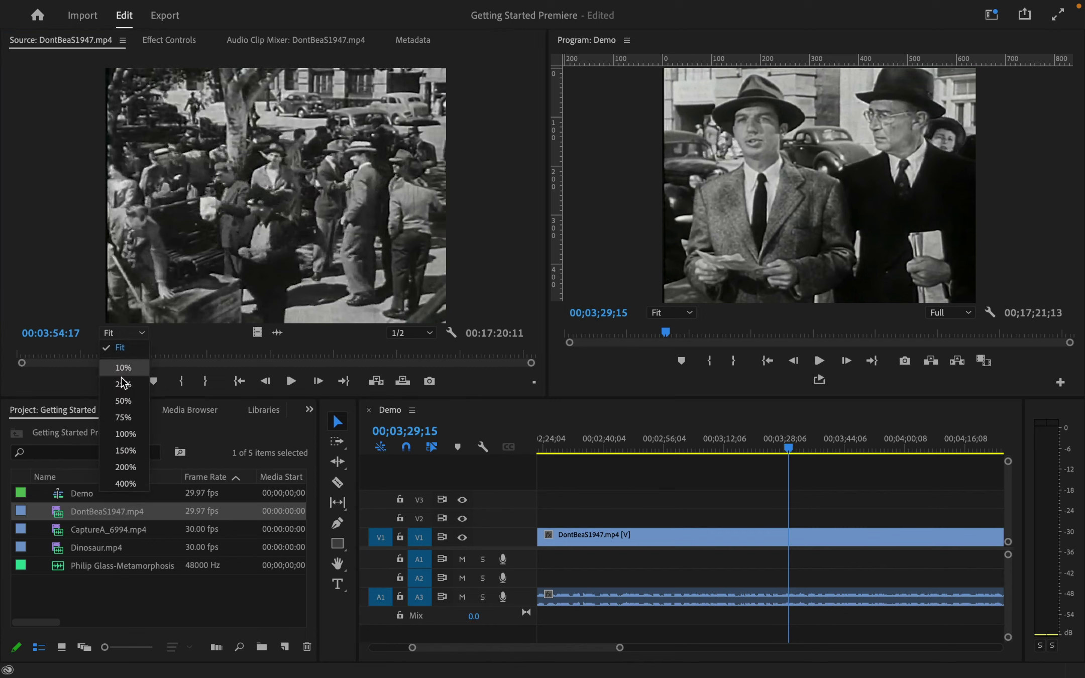
{"action": "left_click", "coordinate": [125, 417]}
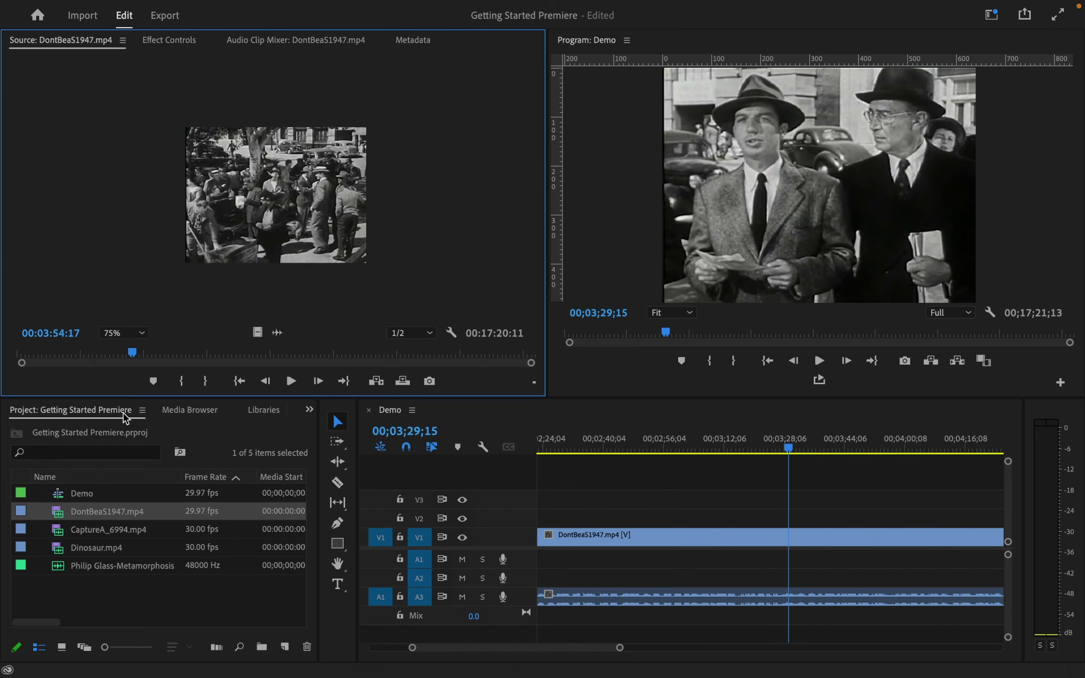
{"action": "left_click", "coordinate": [673, 314]}
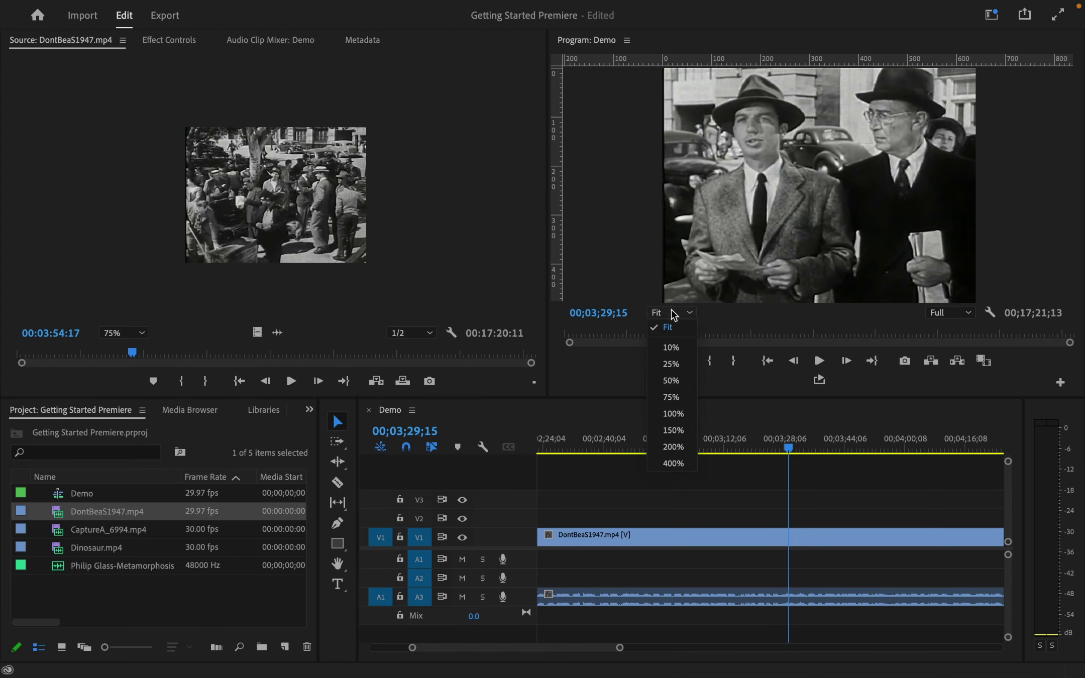
{"action": "left_click", "coordinate": [674, 398]}
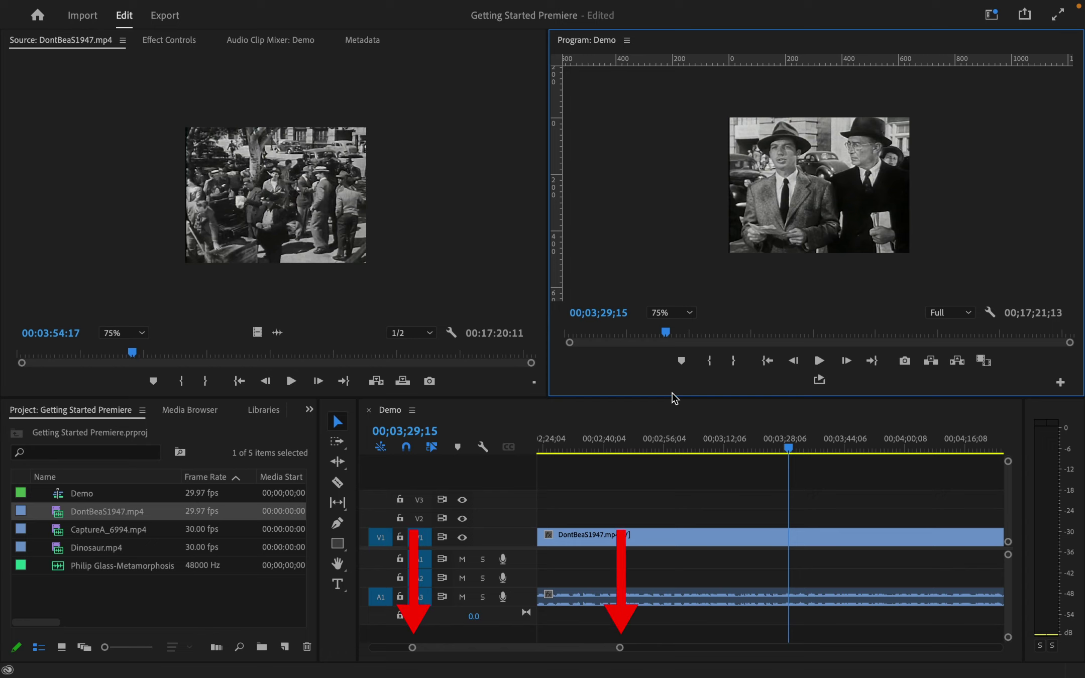
- Zoom the Demo timeline out so the whole sequence fits
{"action": "left_click", "coordinate": [620, 648]}
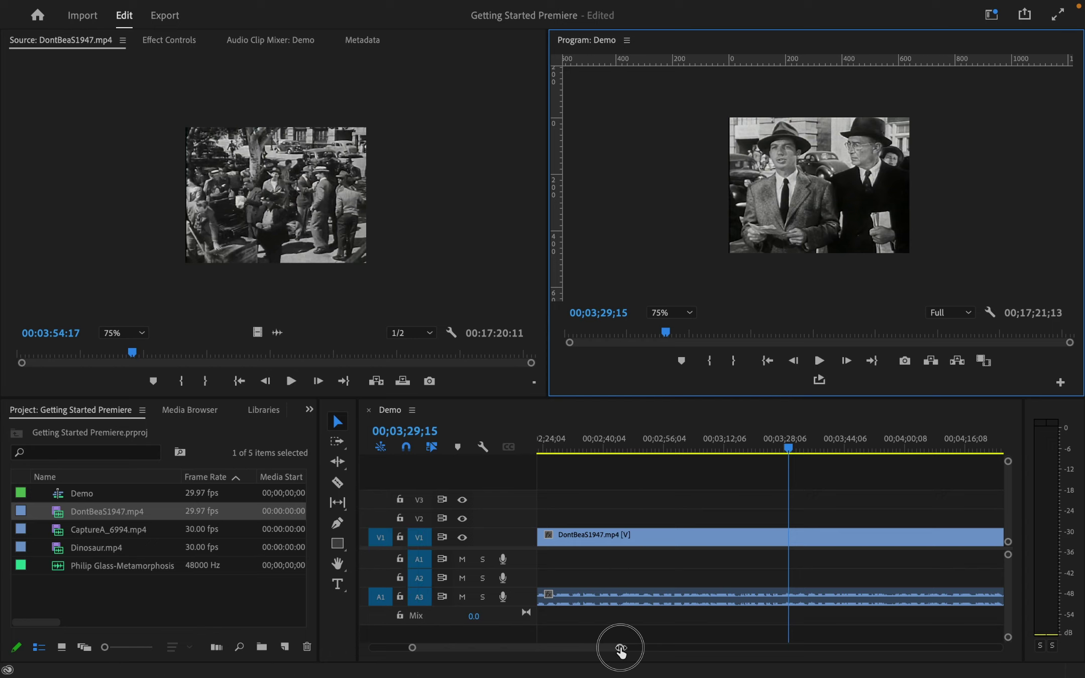
{"action": "left_click_drag", "start_coordinate": [620, 648], "coordinate": [668, 675]}
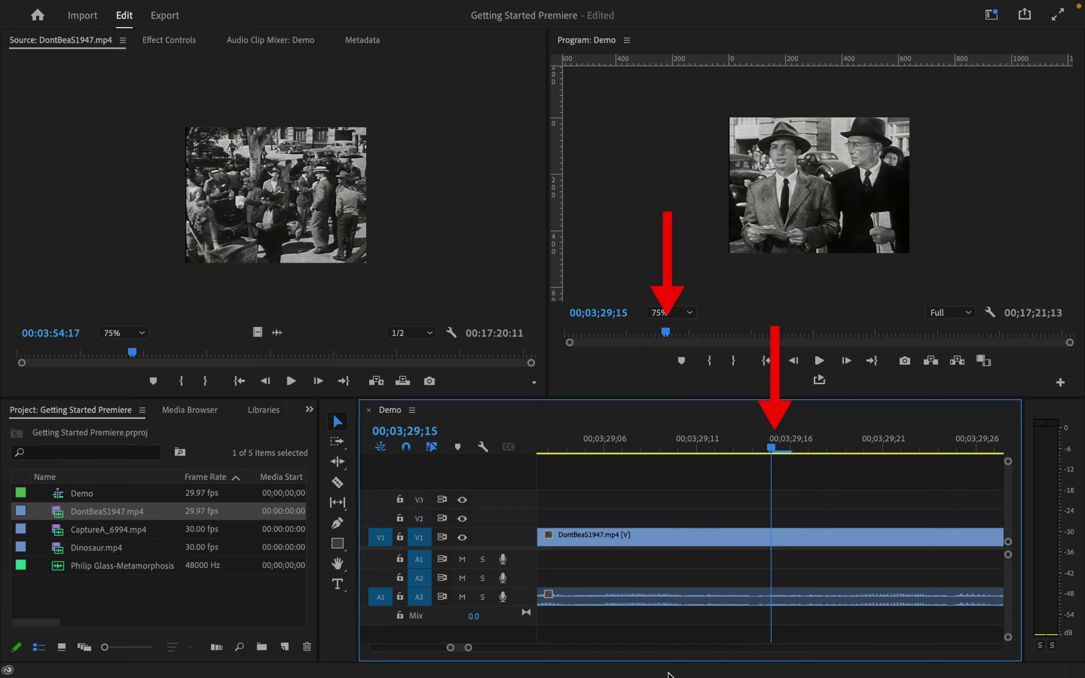
{"action": "double_click", "coordinate": [921, 643]}
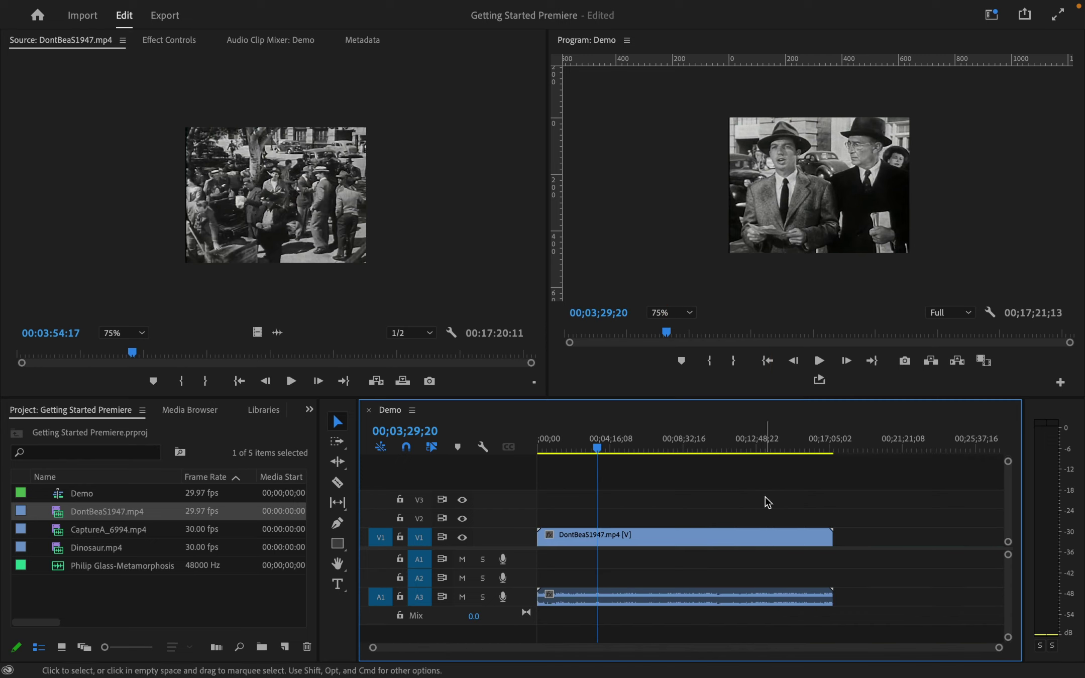
- Scrub the sequence to about 00;08;40;22, then back to about 00;06;09;12
{"action": "left_click", "coordinate": [603, 454]}
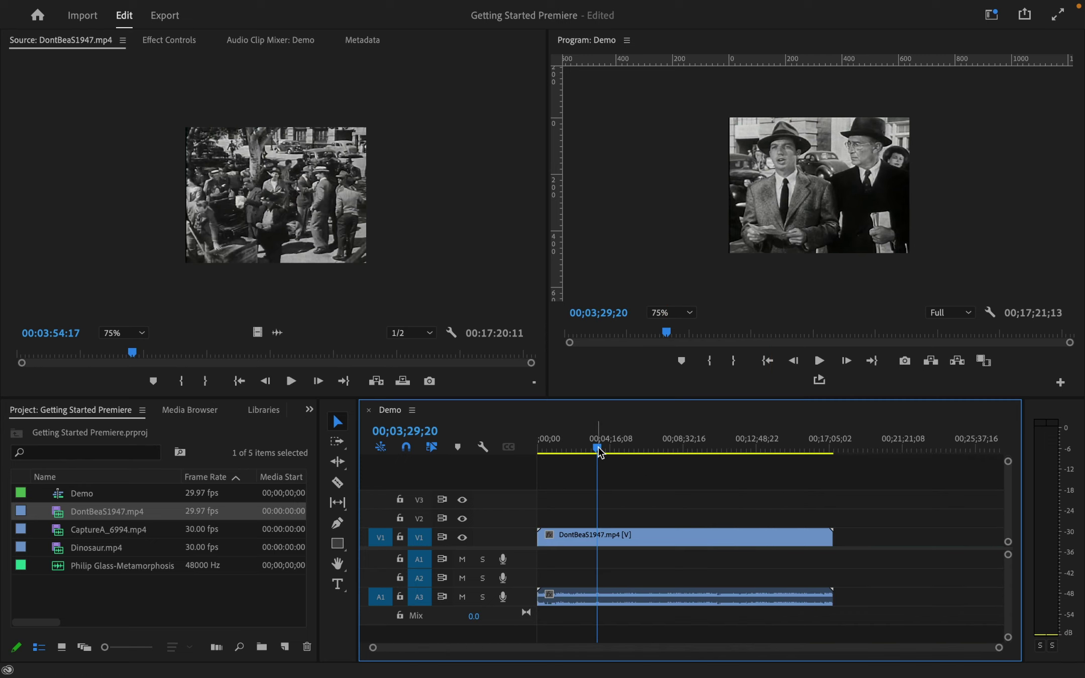
{"action": "mouse_move", "coordinate": [602, 455]}
{"action": "left_mouse_down"}
{"action": "mouse_move", "coordinate": [692, 450]}
{"action": "mouse_move", "coordinate": [595, 455]}
{"action": "left_mouse_up"}
{"action": "left_click_drag", "start_coordinate": [660, 333], "coordinate": [721, 351]}
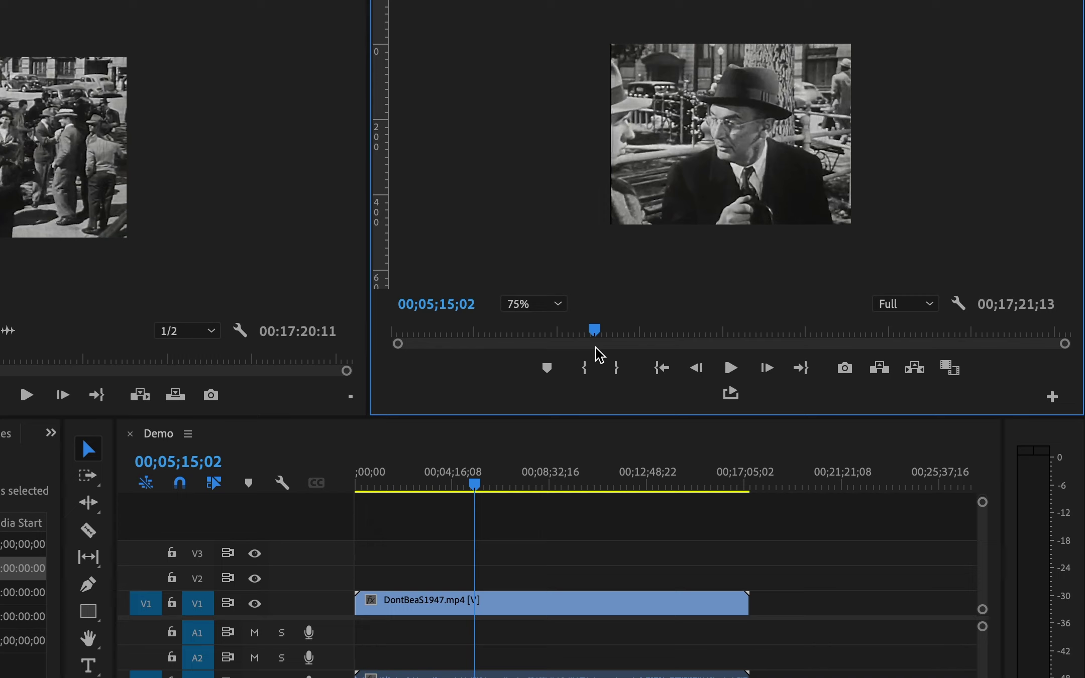
- Play the sequence, mark In at 00;05;20;21, scrub ahead, and mark Out at 00;06;48;05
{"action": "left_click", "coordinate": [732, 368]}
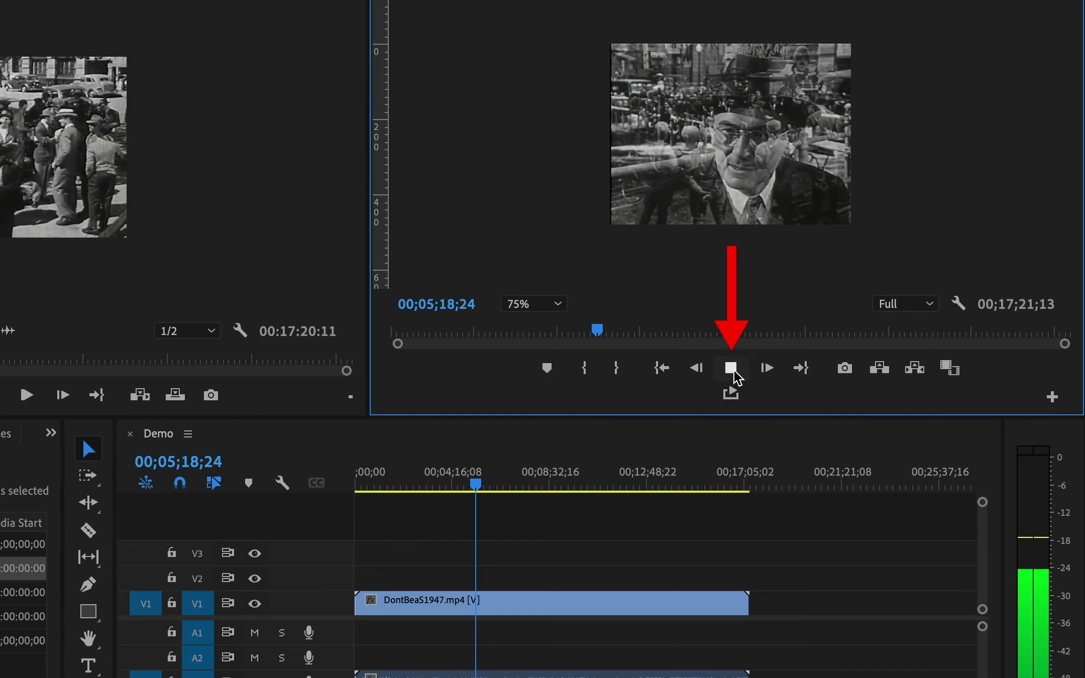
{"action": "left_click", "coordinate": [732, 370]}
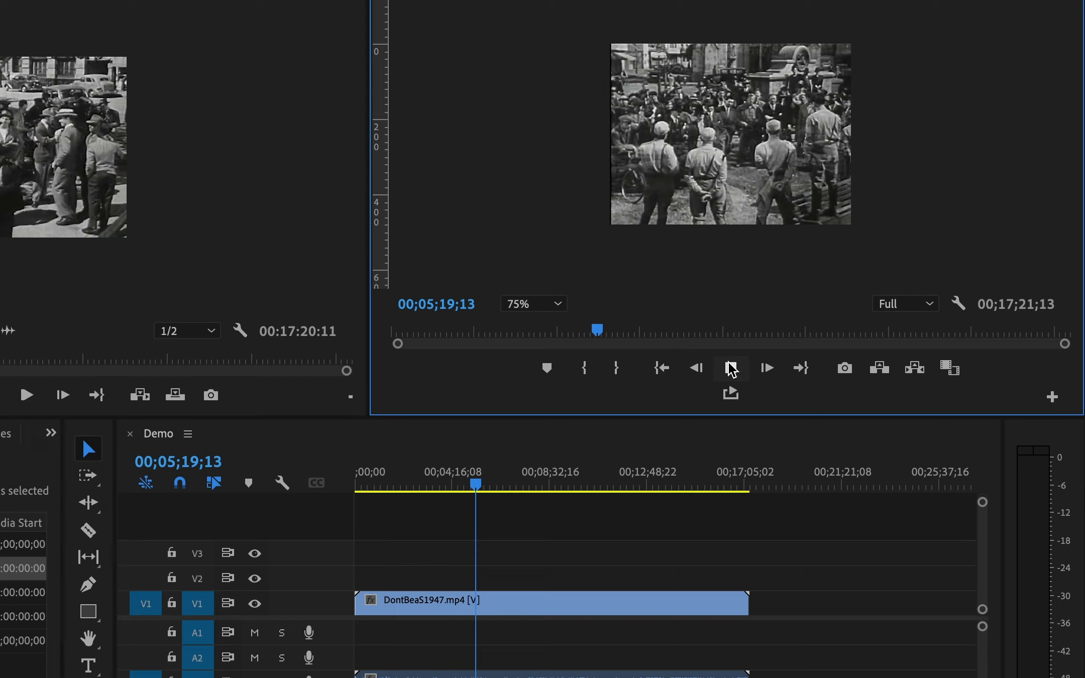
{"action": "left_click", "coordinate": [731, 370]}
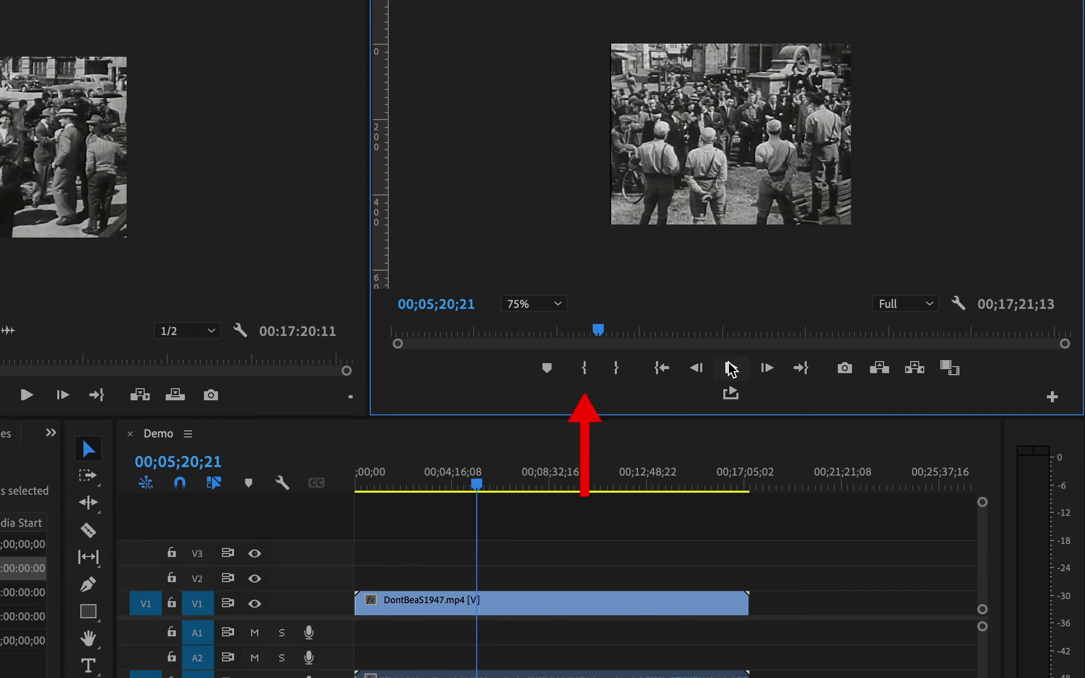
{"action": "left_click", "coordinate": [586, 380]}
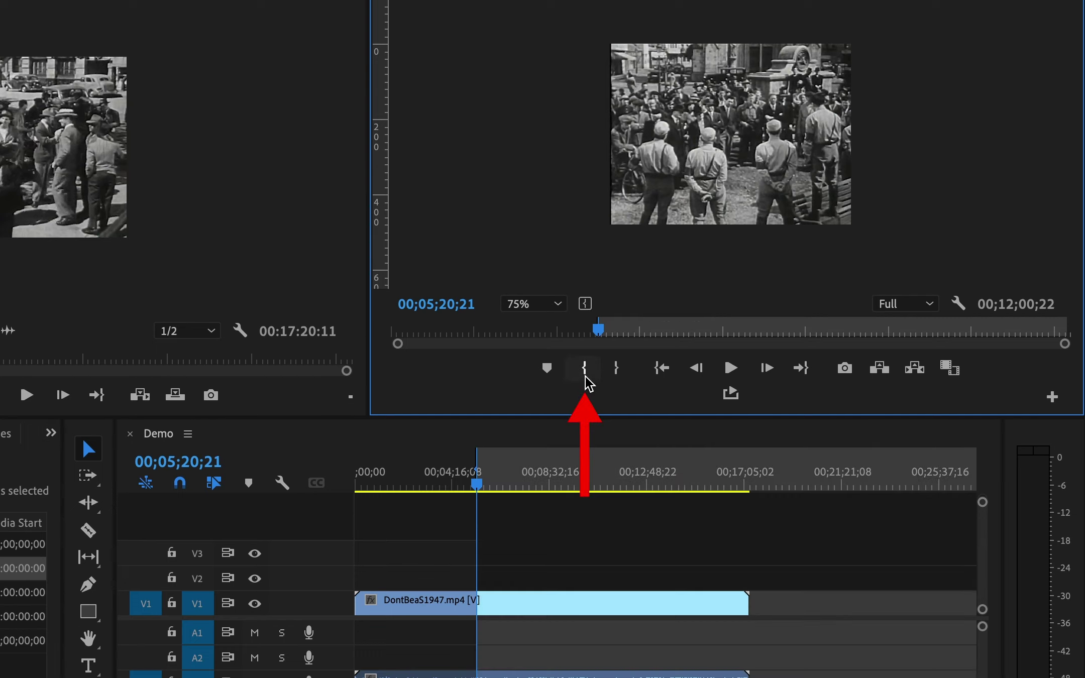
{"action": "left_click_drag", "start_coordinate": [600, 331], "coordinate": [655, 331]}
{"action": "left_click", "coordinate": [621, 372]}
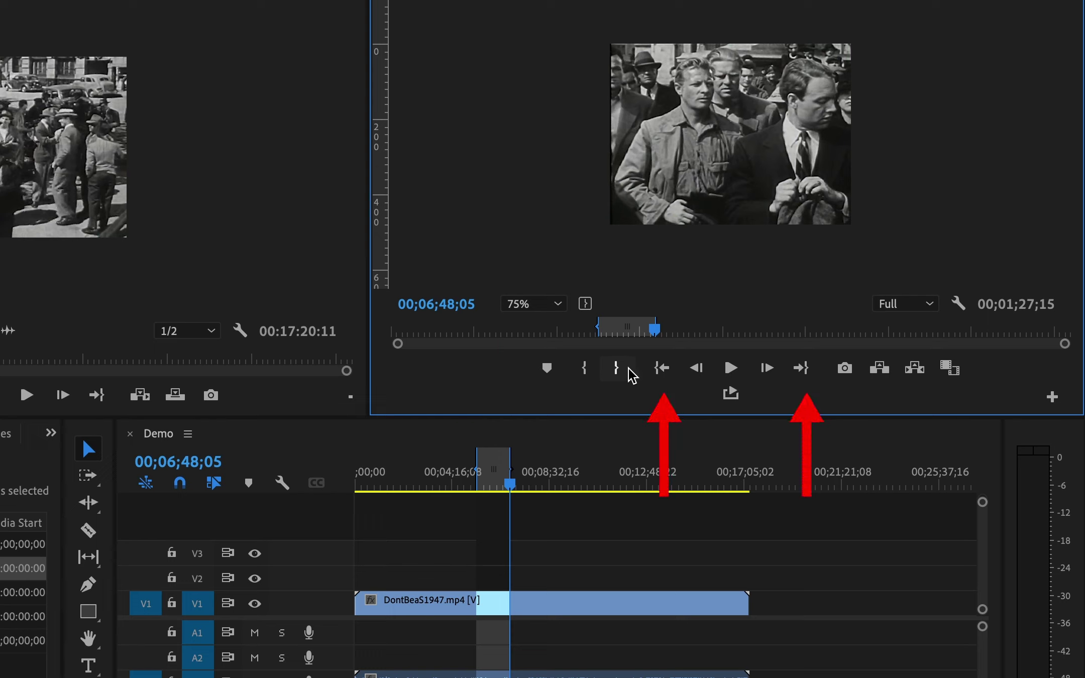
- Jump to the In and Out points, then edit the Program monitor timecode to 00;06;50;00
{"action": "left_click", "coordinate": [663, 374]}
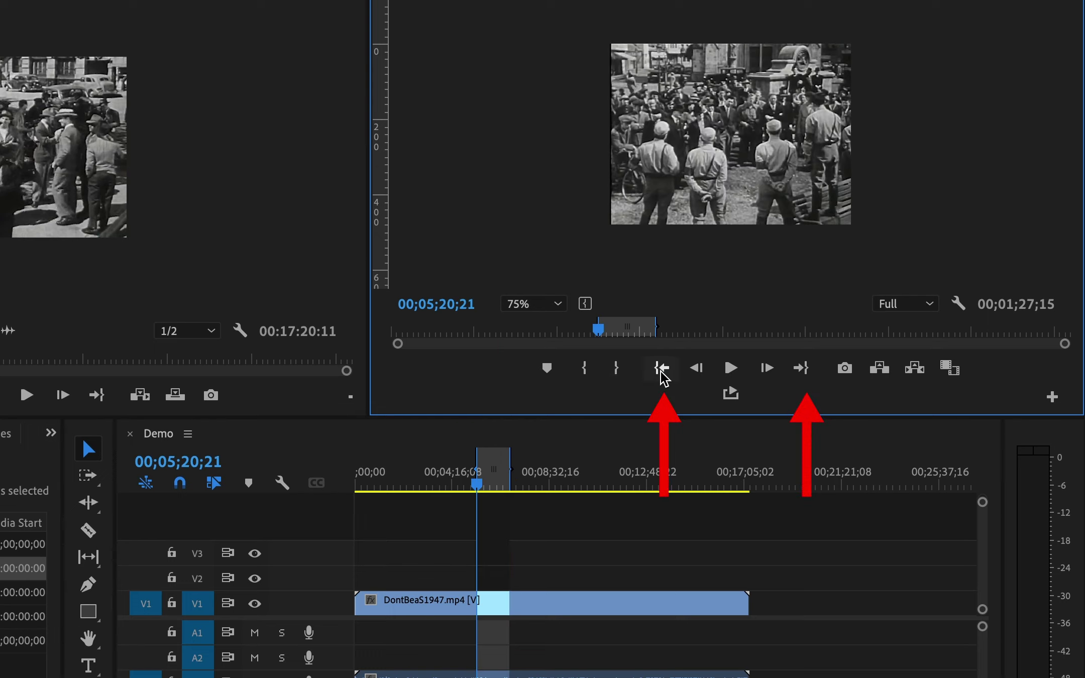
{"action": "left_click", "coordinate": [805, 383]}
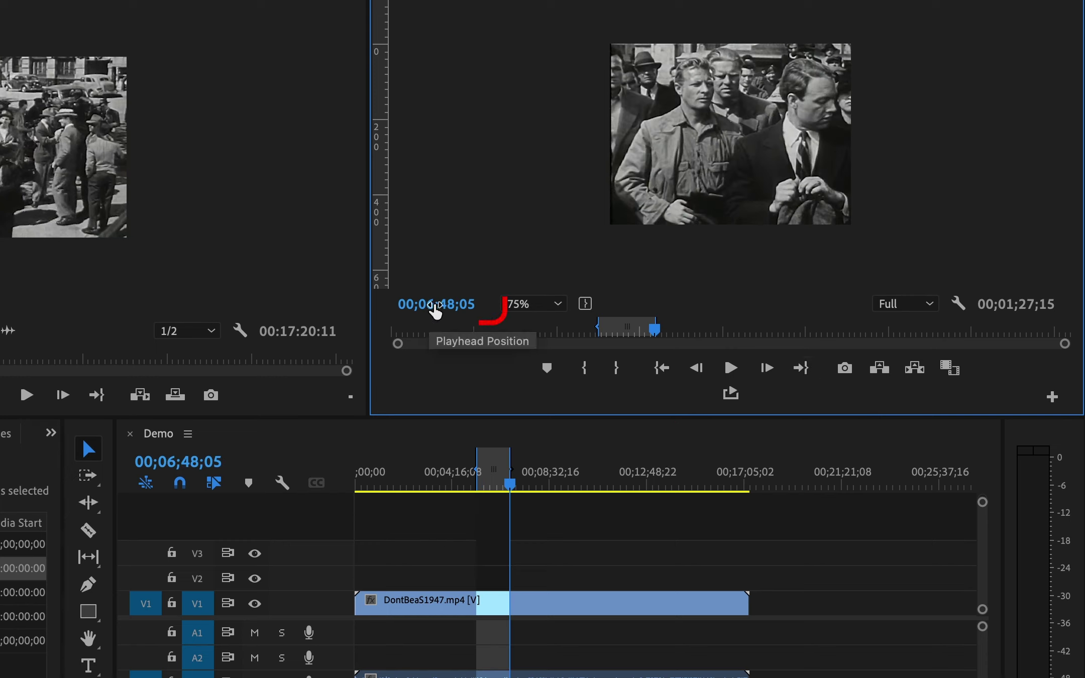
{"action": "left_click", "coordinate": [435, 304]}
{"action": "key", "text": "Right"}
{"action": "key", "text": "BackSpace"}
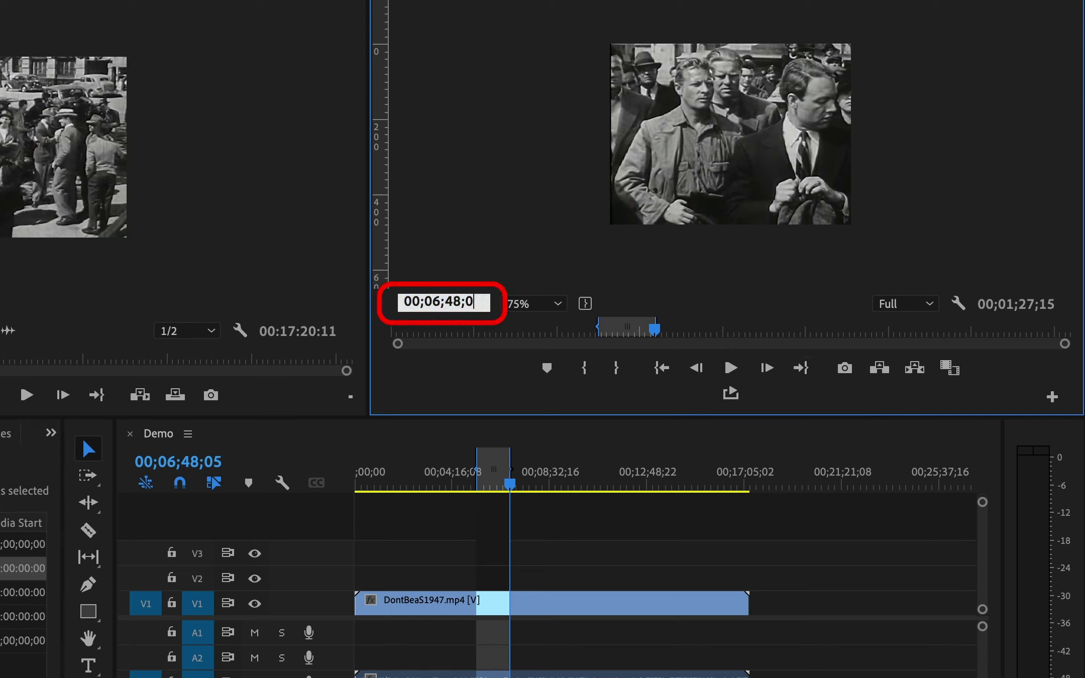
{"action": "type", "text": "0"}
{"action": "key", "text": "Left"}
{"action": "key", "text": "Left"}
{"action": "key", "text": "BackSpace"}
{"action": "key", "text": "BackSpace"}
{"action": "type", "text": "50"}
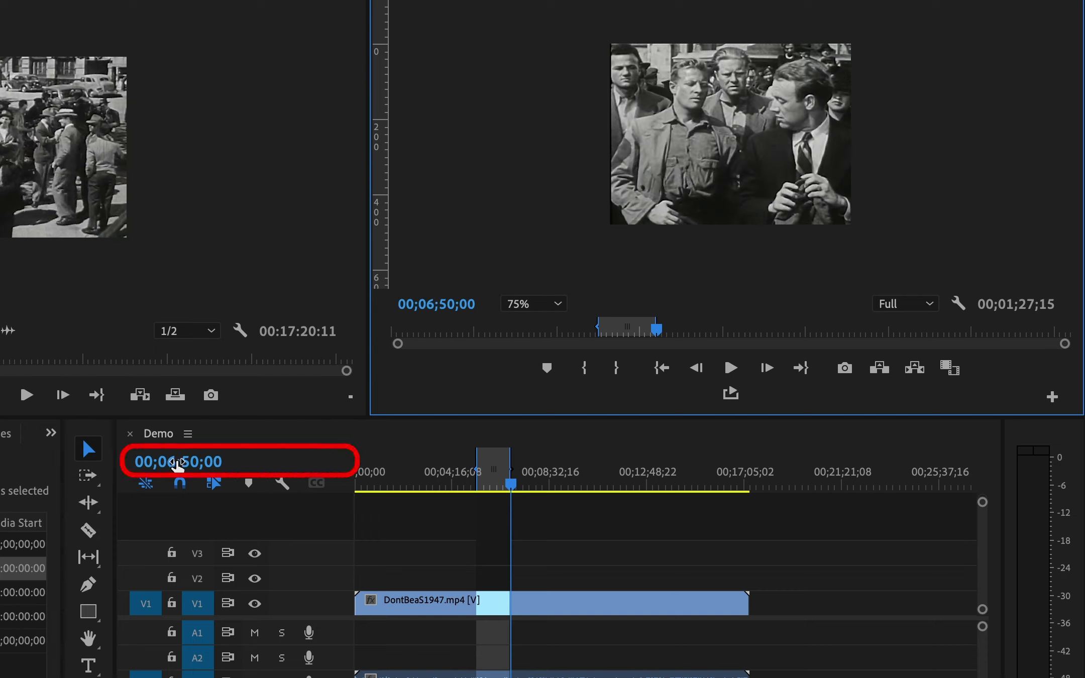
- Enter 00;05;50;00 in the timeline timecode to move the playhead there
{"action": "left_click", "coordinate": [179, 462]}
{"action": "key", "text": "BackSpace"}
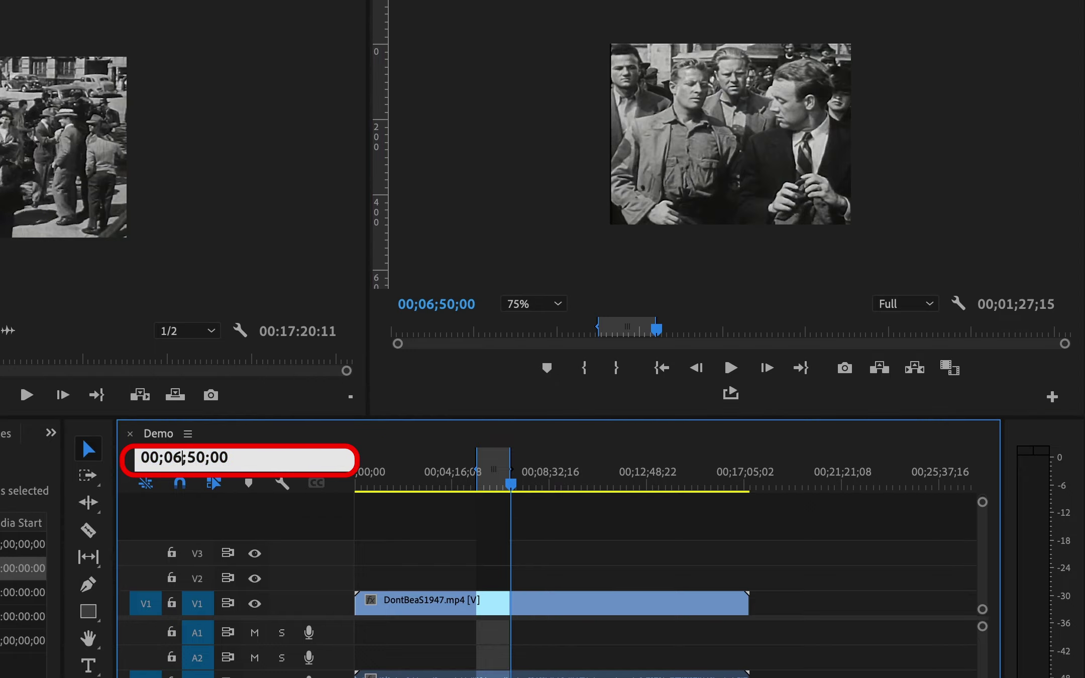
{"action": "type", "text": "5"}
{"action": "key", "text": "Return"}
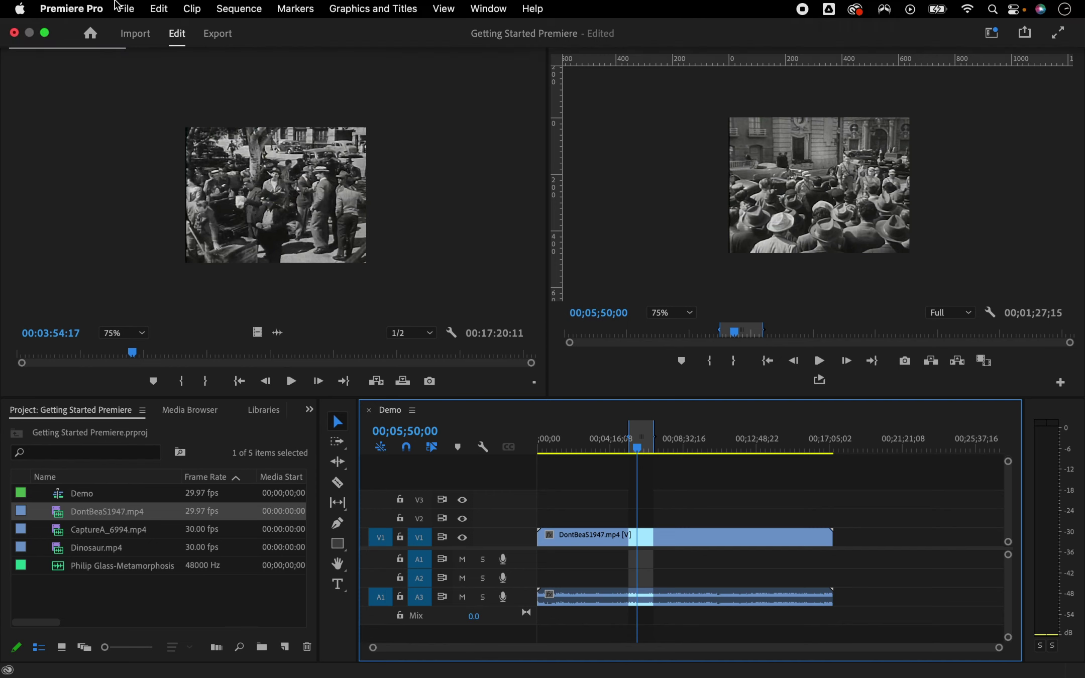
- Save the Getting Started Premiere project with File > Save
{"action": "left_click", "coordinate": [126, 8]}
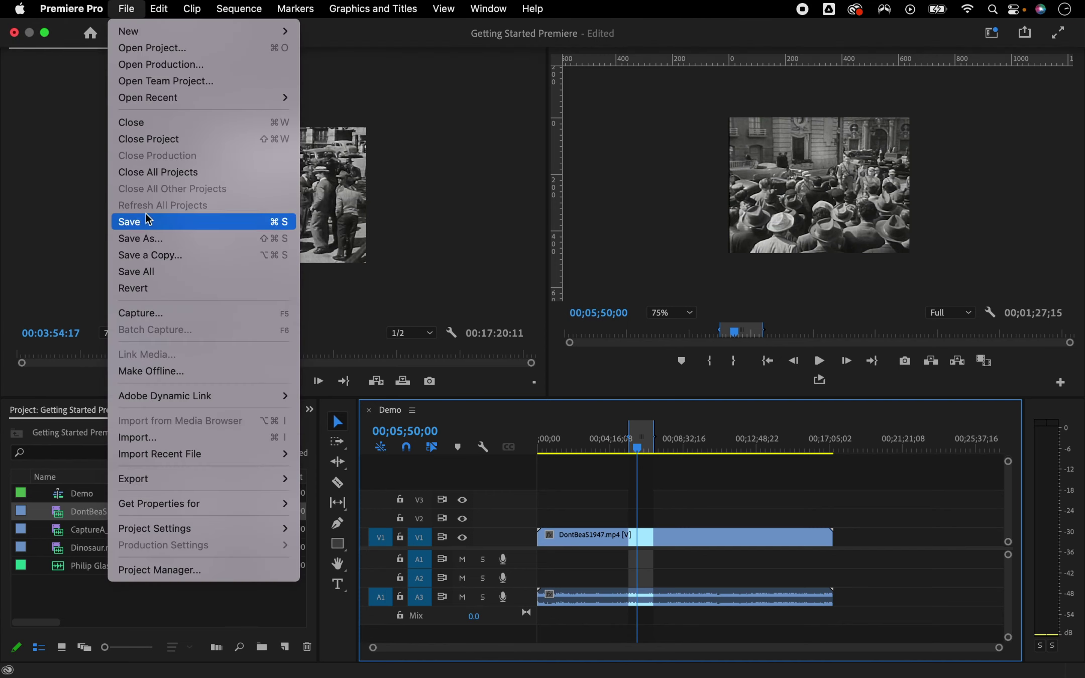
{"action": "left_click", "coordinate": [167, 224]}
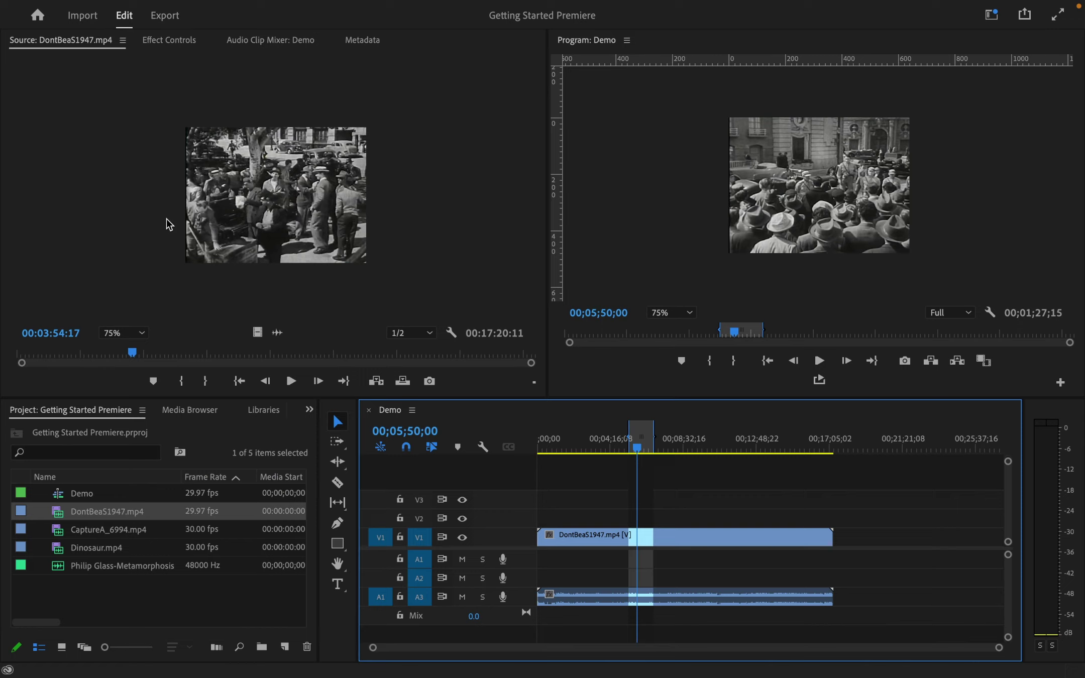